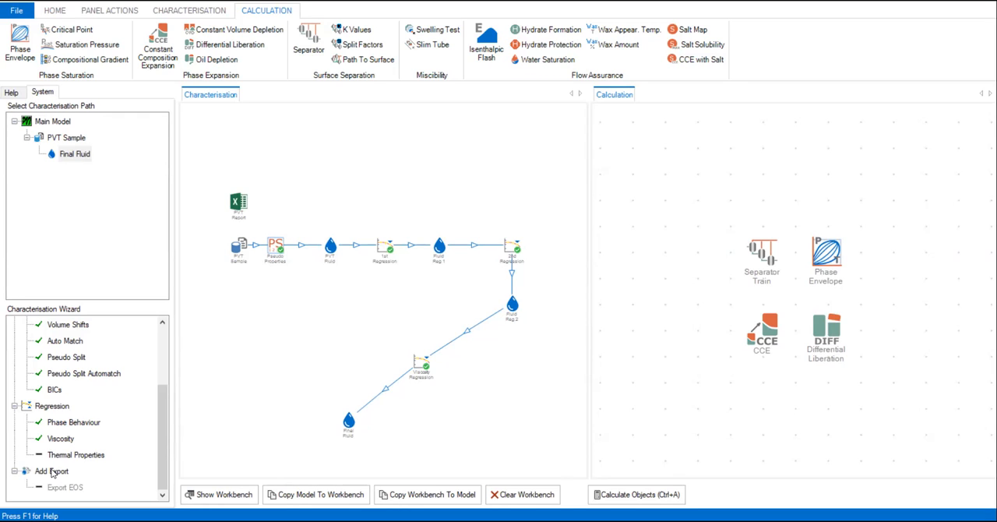
Add an EOS Export object fed by the Final Fluid of the PVT Sample characterisation path.
left_click(92, 178)
left_click(73, 138)
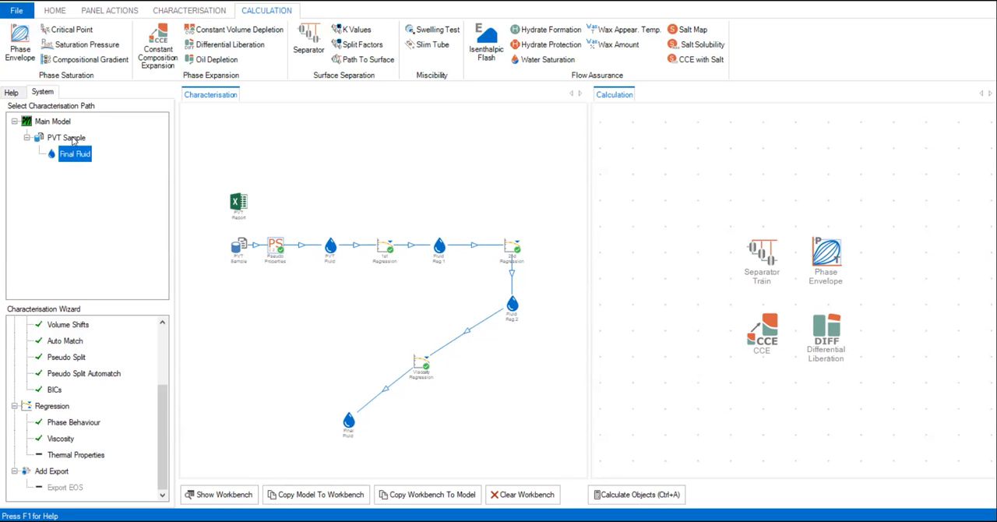
left_click(74, 139)
left_click(76, 154)
left_click(350, 429)
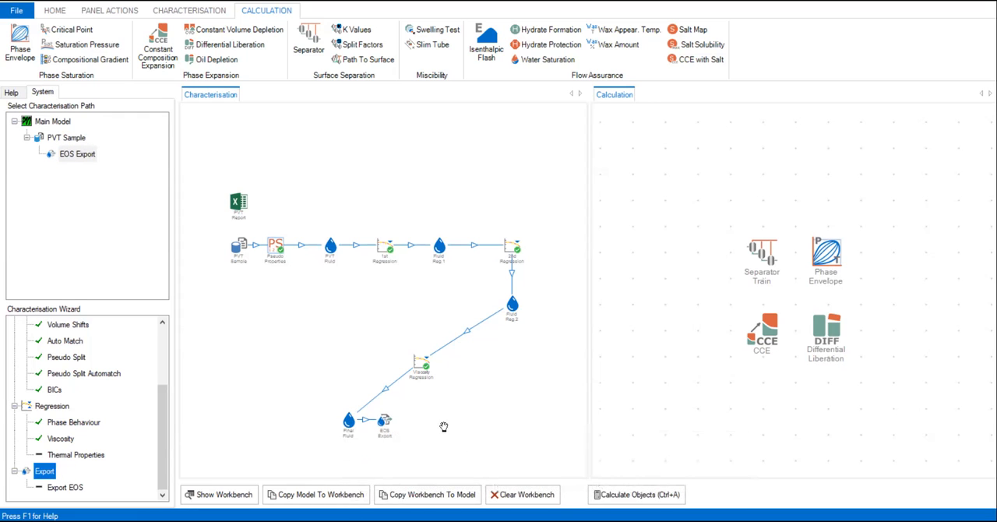
Move the EOS Export object farther from the Final Fluid in the characterisation flowsheet, and end the move mode.
scroll(441, 427, "up", 1)
scroll(440, 427, "up", 4)
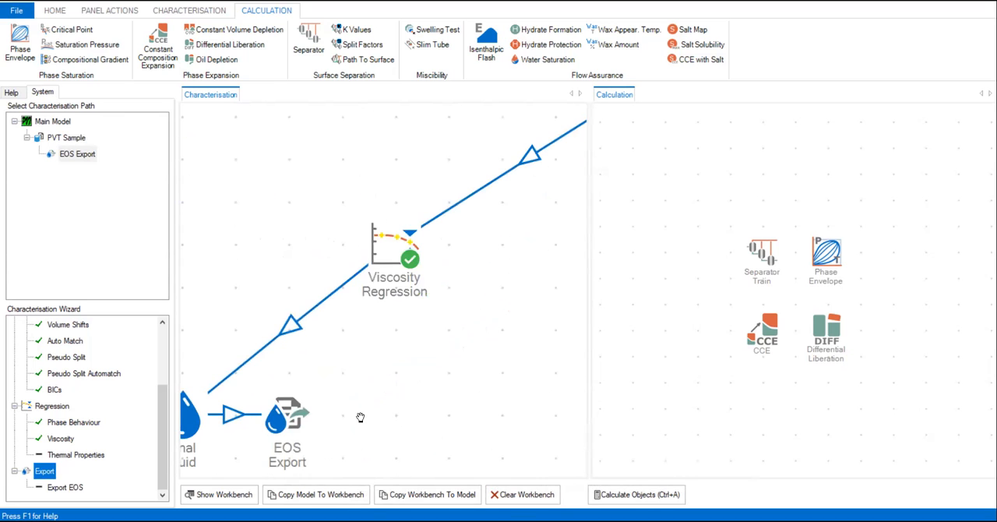
left_click_drag(345, 372, 384, 298)
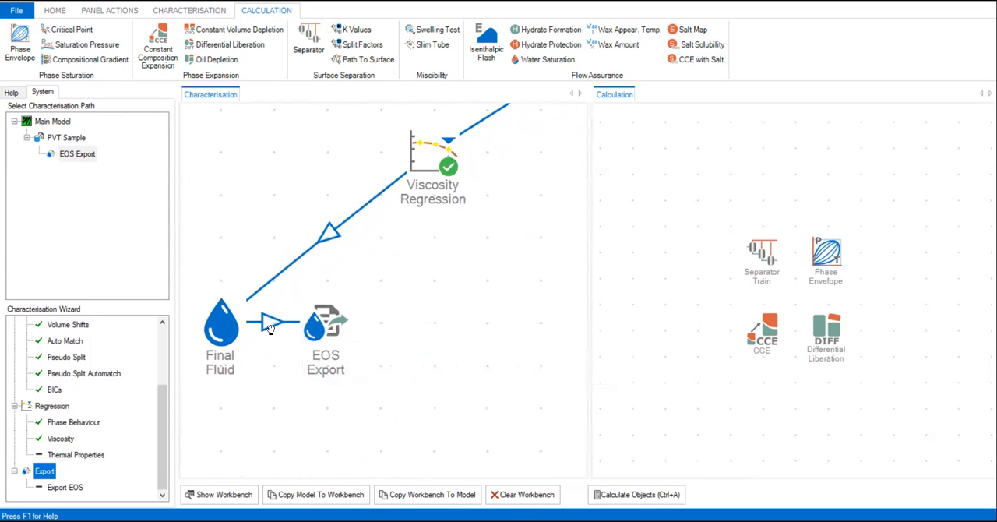
left_click(116, 14)
left_click(84, 53)
left_click(323, 319)
left_click_drag(424, 326, 514, 319)
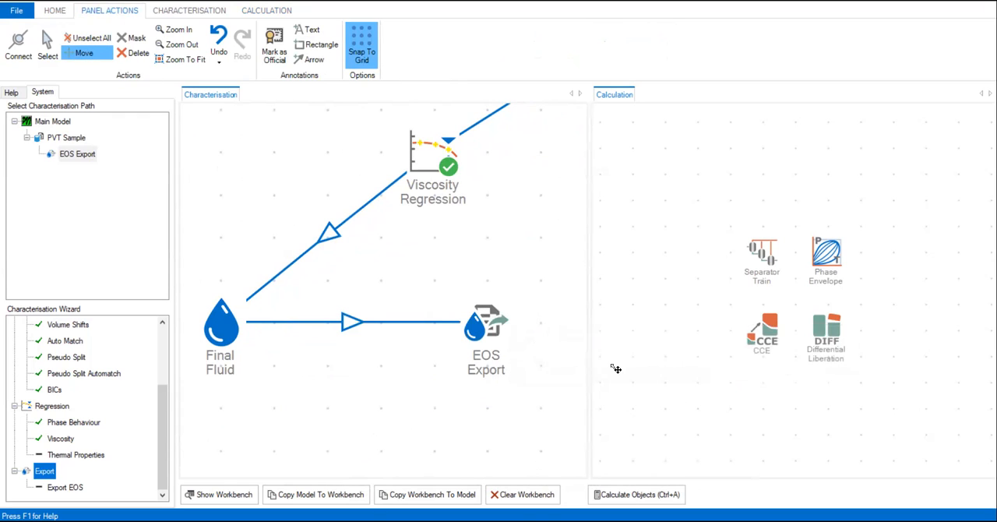
scroll(251, 159, "down", 1)
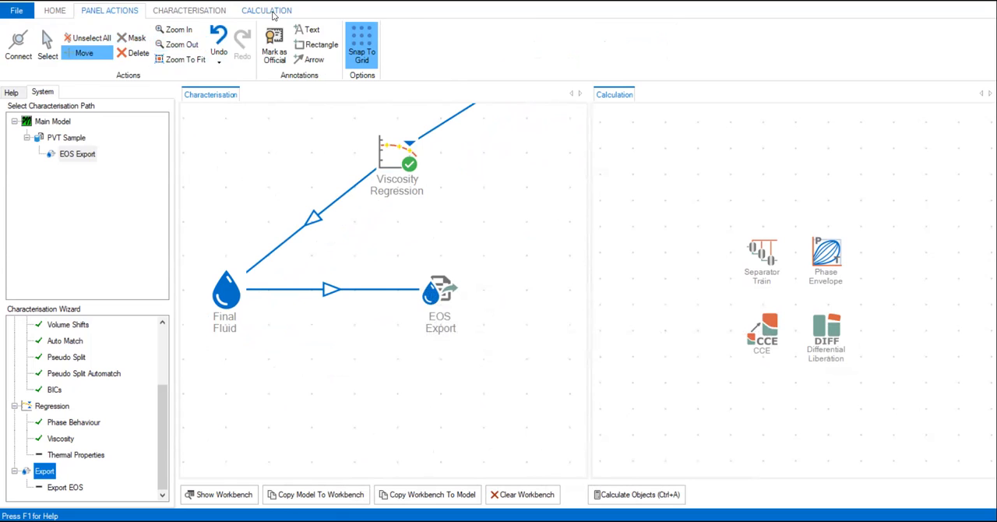
left_click(269, 13)
left_click(112, 11)
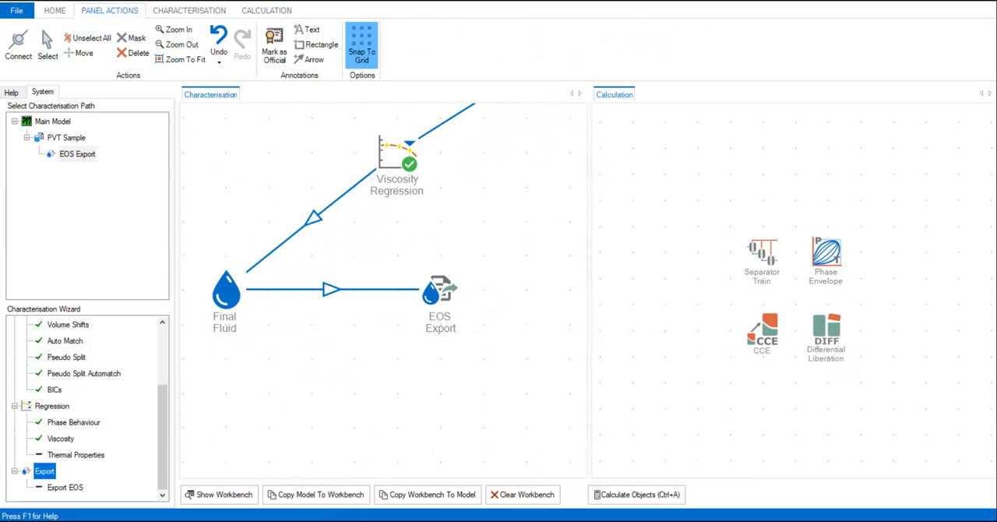
Open the EOS Export object and widen its dialog so the export options fit.
mouse_move(449, 310)
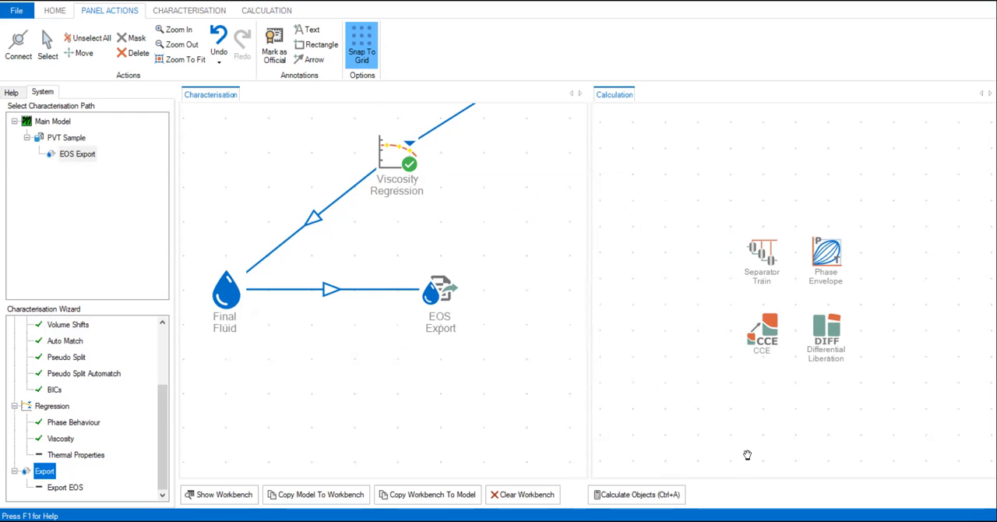
left_click(444, 288)
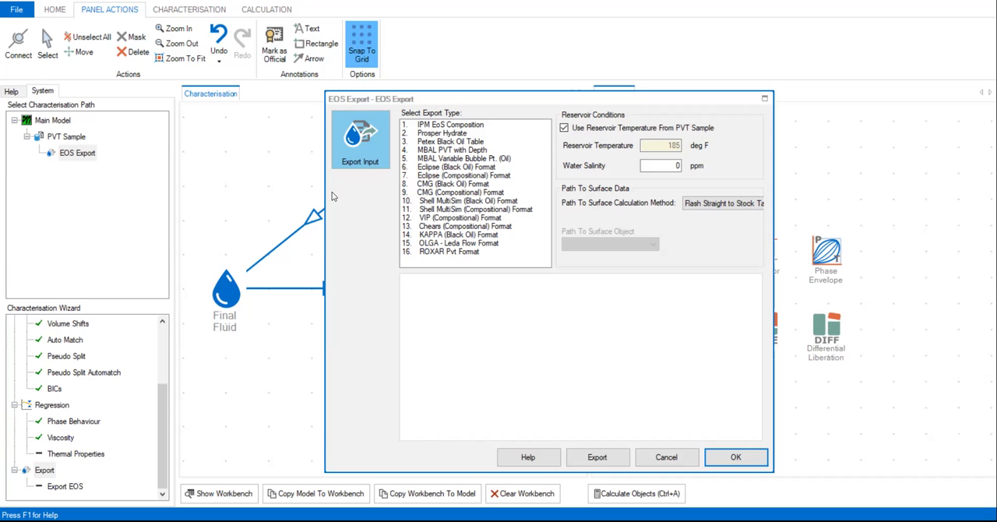
left_click_drag(324, 196, 205, 189)
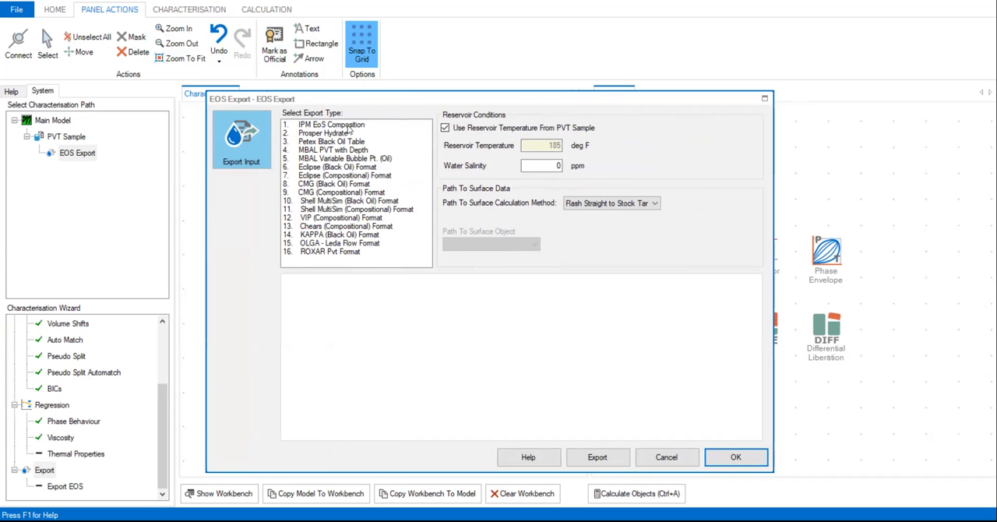
Select the IPM EoS Composition, Prosper Hydrate, Petex Black Oil Table, MBAL PVT with Depth and Eclipse (Black Oil) export types together to view their settings.
left_click(349, 127)
left_click(347, 134)
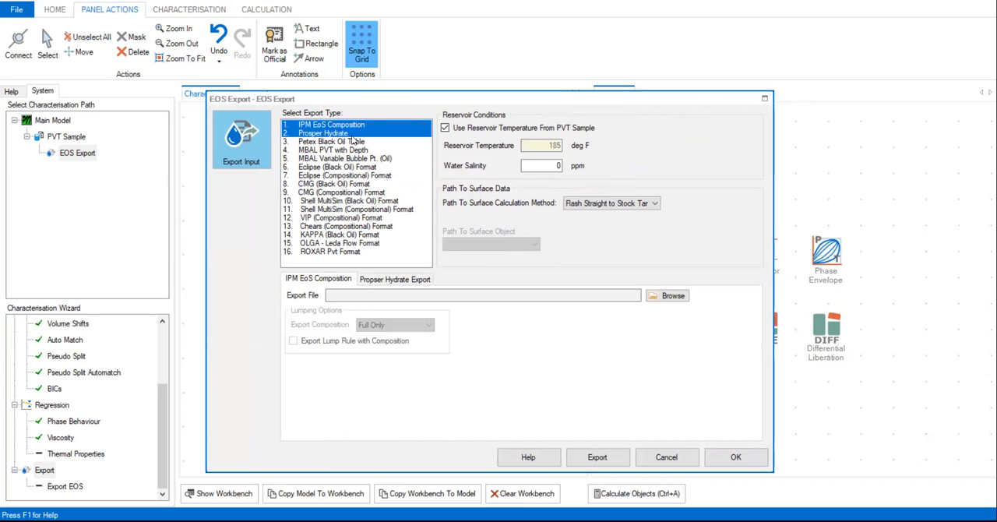
left_click(355, 142)
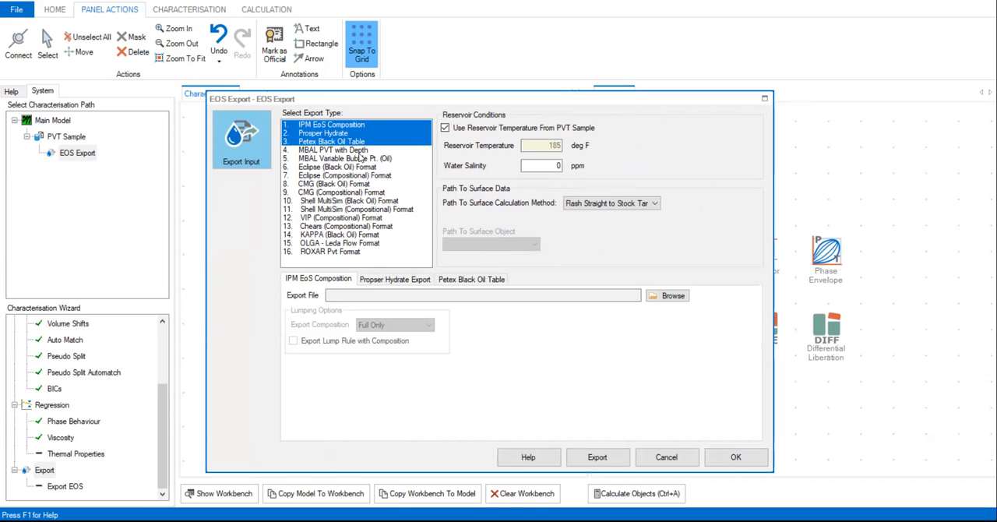
left_click(361, 151)
left_click(375, 166)
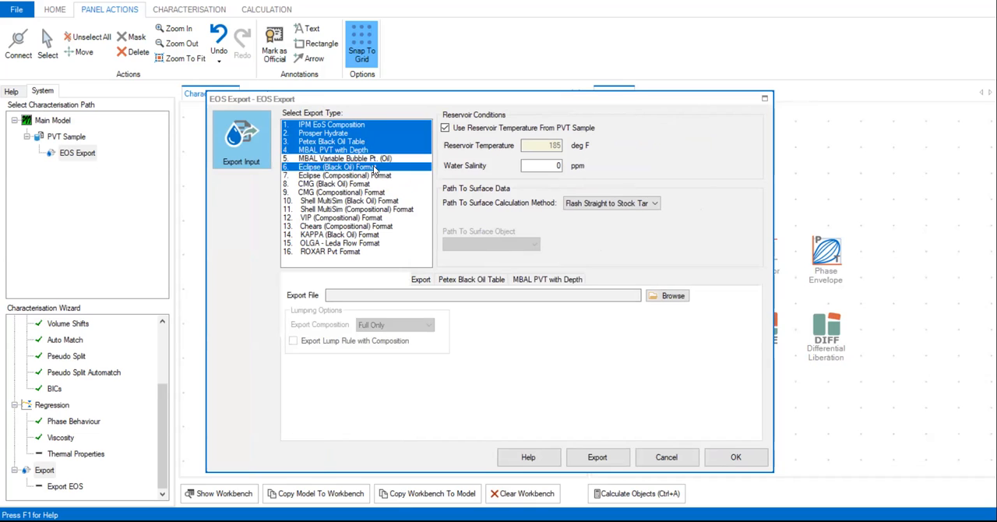
Deselect the first four export types and add MBAL Variable Bubble Pt. (Oil) alongside Eclipse (Black Oil).
left_click(350, 132)
left_click(355, 126)
left_click(356, 133)
left_click(354, 141)
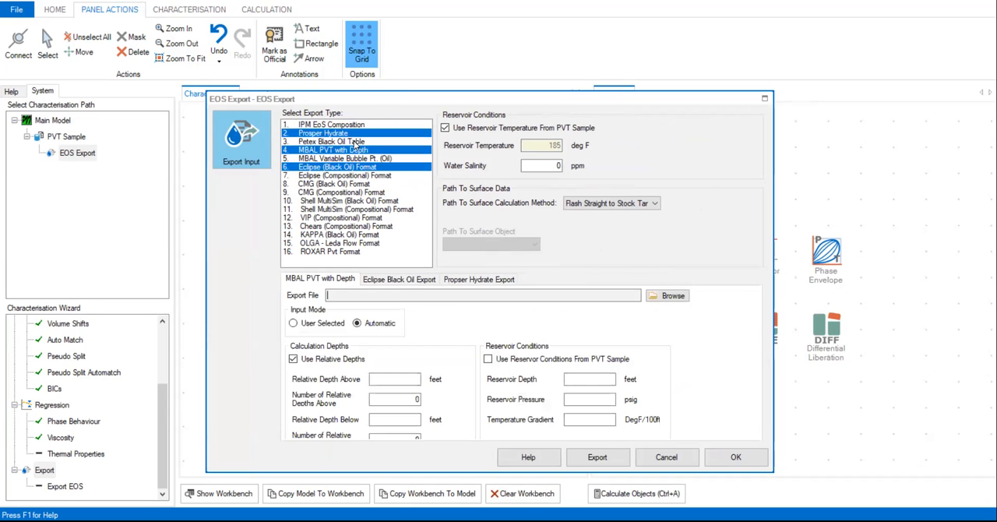
left_click(355, 135)
left_click(356, 159)
left_click(356, 150)
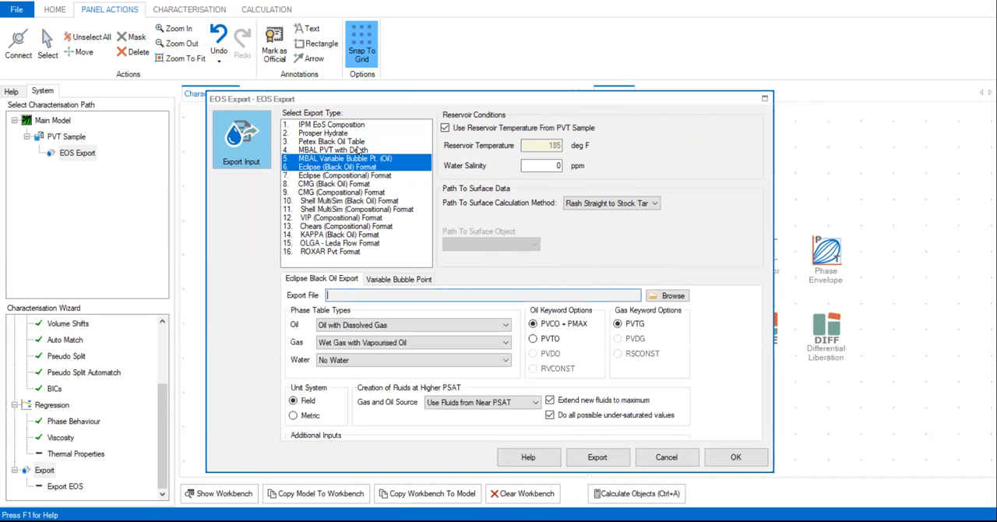
Examine the export settings of the MBAL Variable Bubble Pt. and the Eclipse and CMG black oil and compositional formats one at a time.
left_click(345, 167)
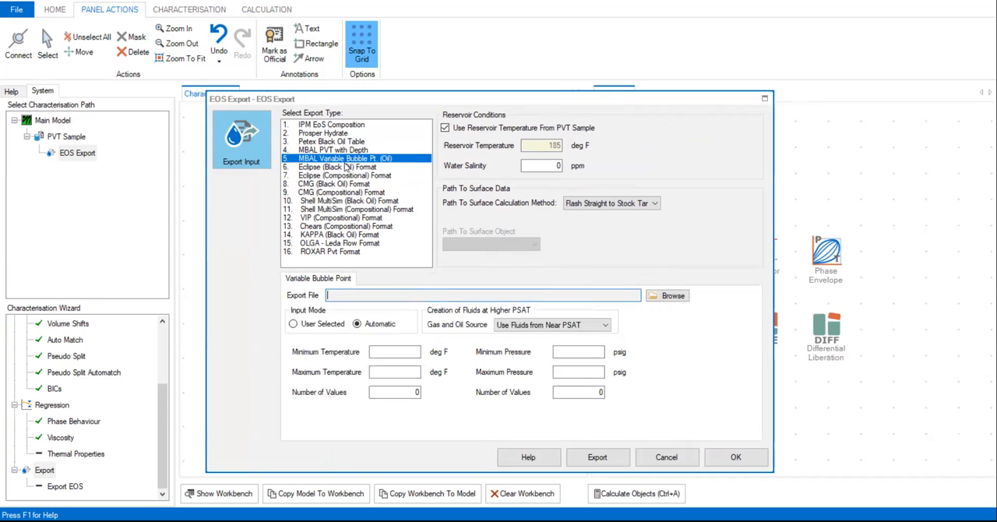
left_click(347, 167)
left_click(347, 158)
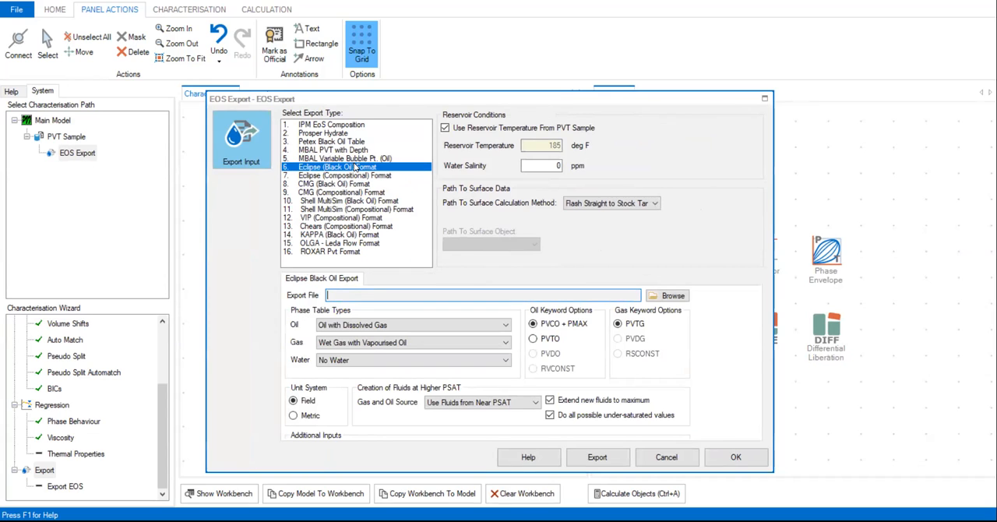
left_click(339, 178)
left_click(364, 169)
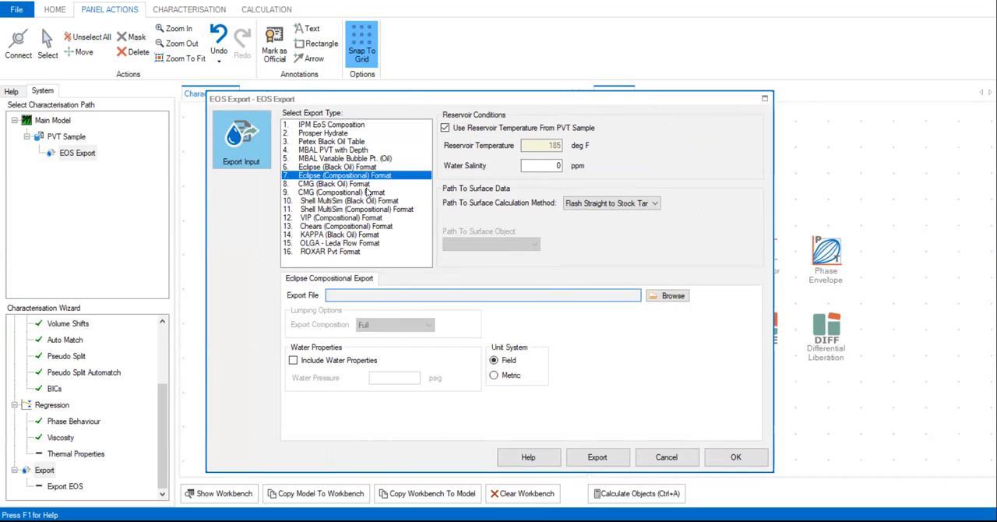
left_click(372, 185)
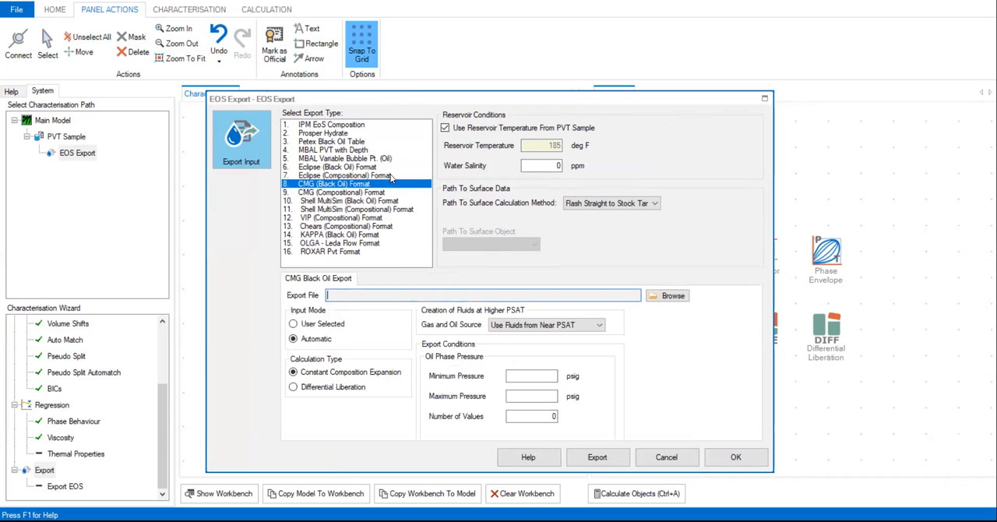
left_click(378, 191)
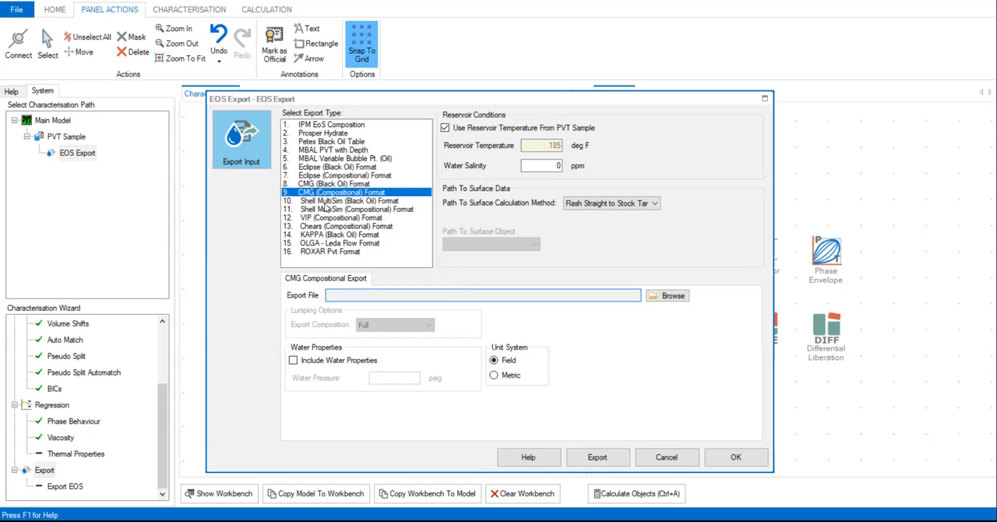
Examine the export settings of the Shell MultiSim black oil and compositional formats.
left_click(385, 201)
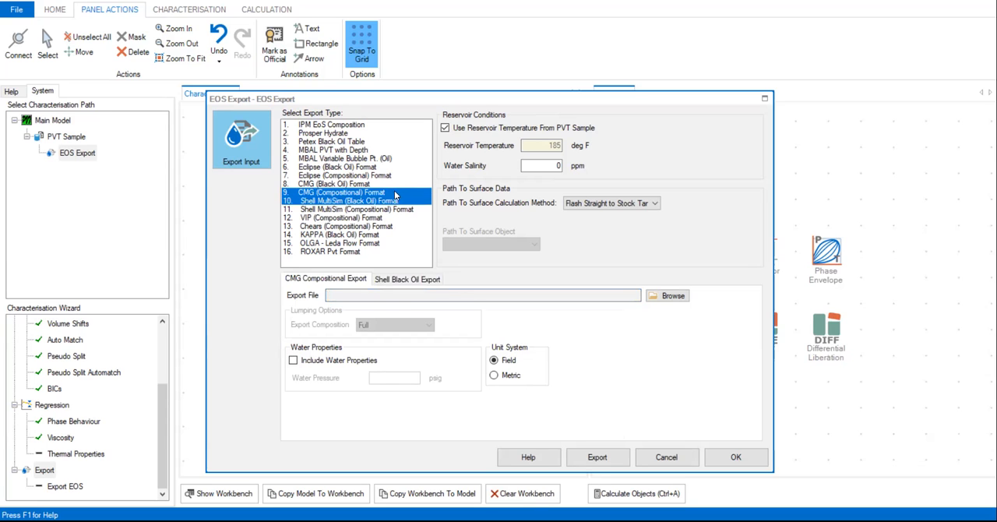
left_click(395, 195)
left_click(397, 209)
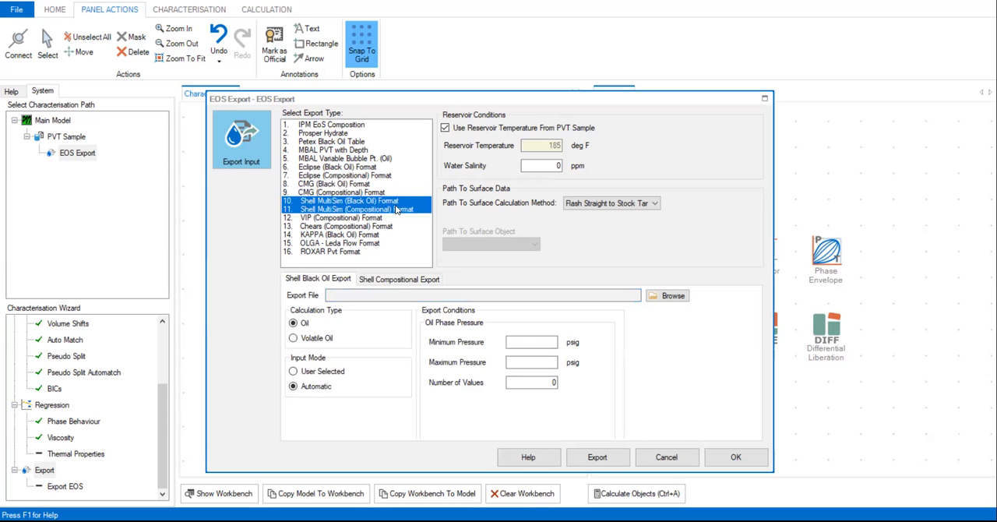
left_click(384, 209)
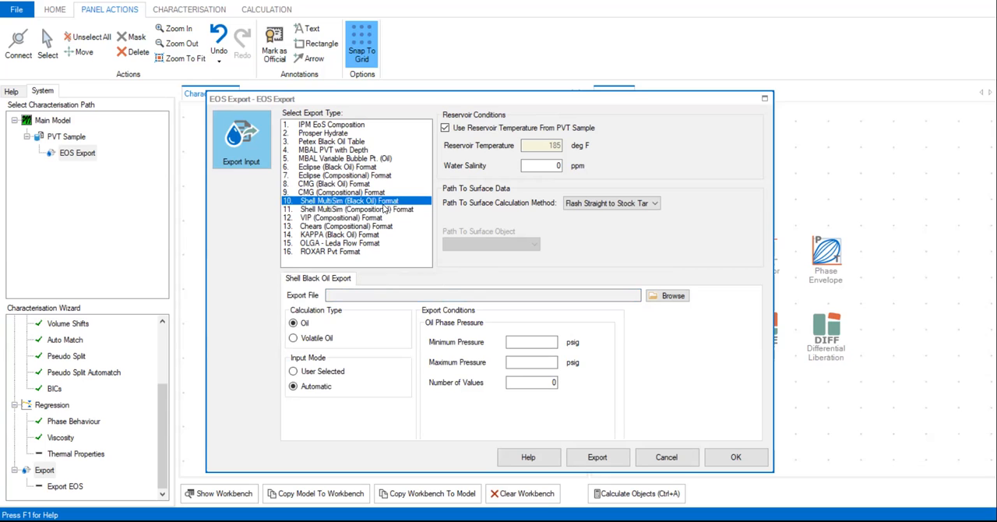
left_click(387, 201)
Examine the export settings of the Chears and VIP compositional formats.
left_click(319, 225)
left_click(364, 211)
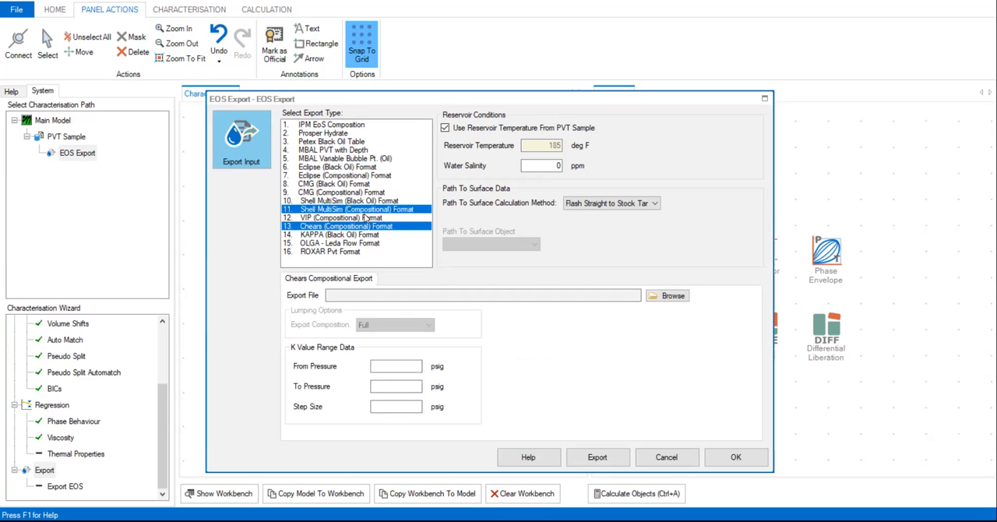
left_click(364, 218)
left_click(369, 210)
left_click(369, 226)
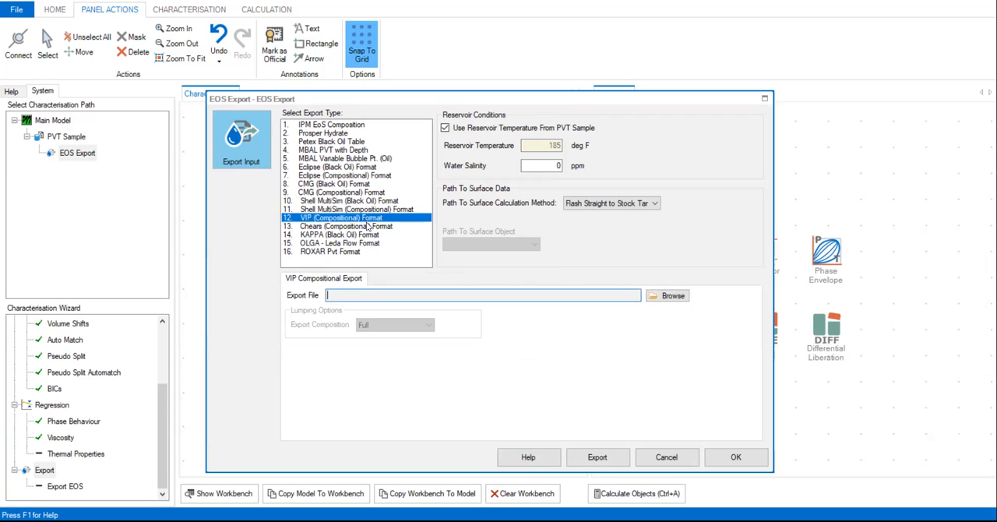
left_click(368, 219)
Examine the export settings of the KAPPA black oil and OLGA - Leda Flow formats, and add the ROXAR Pvt format.
left_click(347, 234)
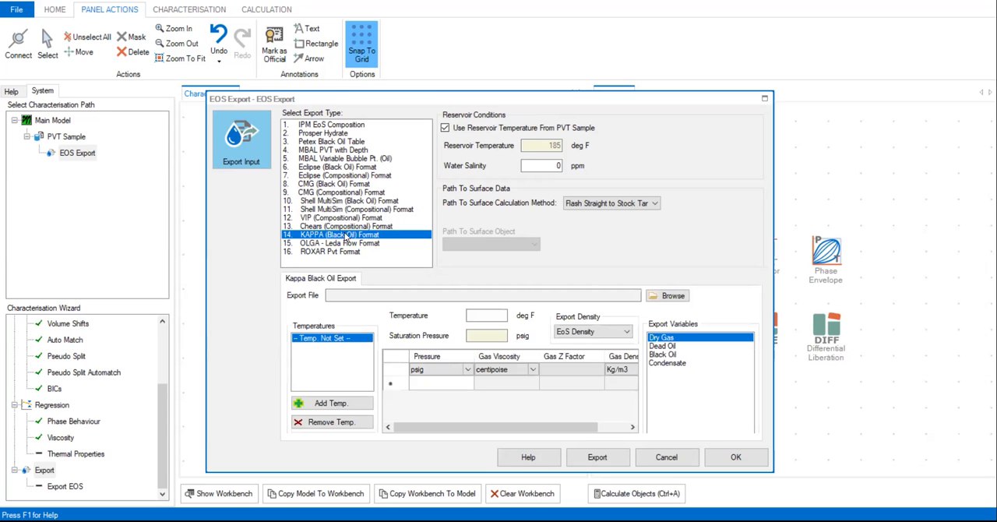
left_click(327, 243)
left_click(344, 236)
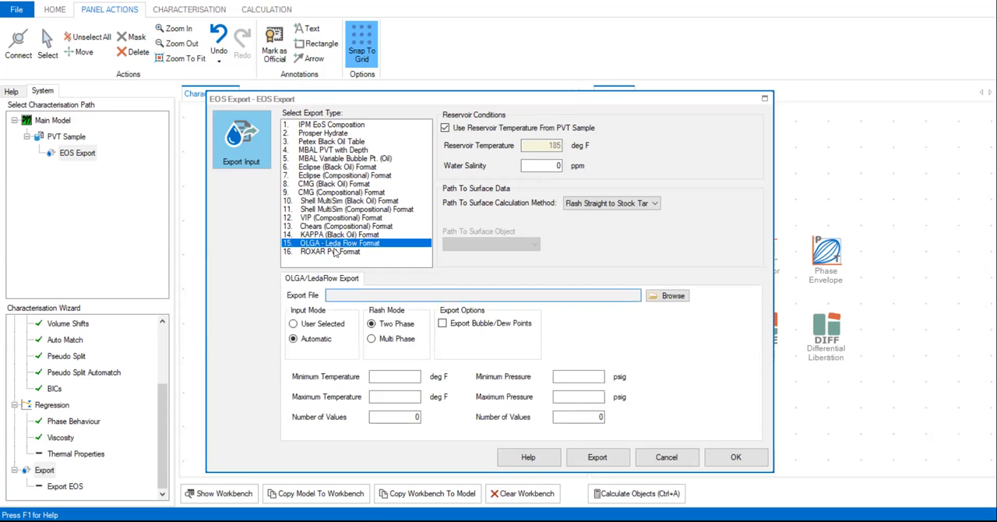
left_click(336, 252)
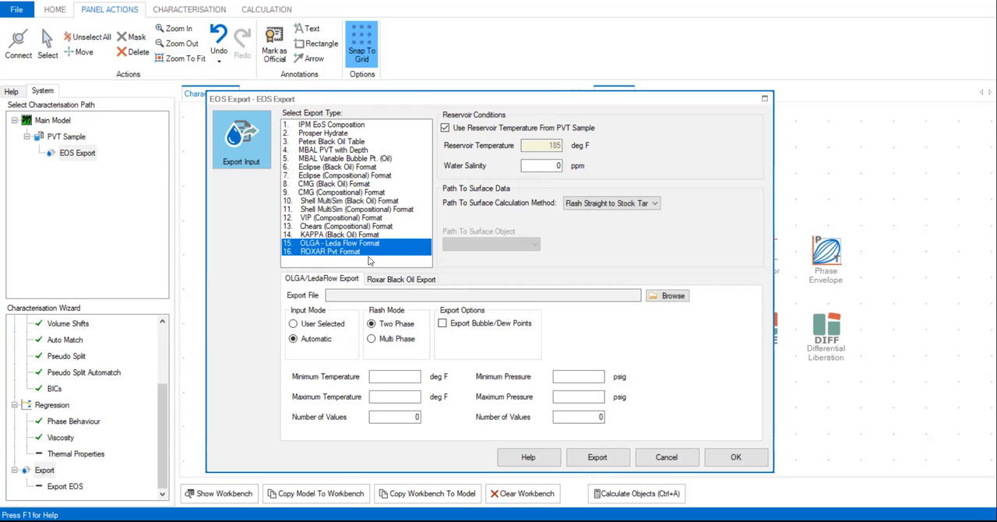
Look at the Petex Black Oil Table and both MBAL export types, and clear every selected export type.
left_click(361, 141, "ctrl")
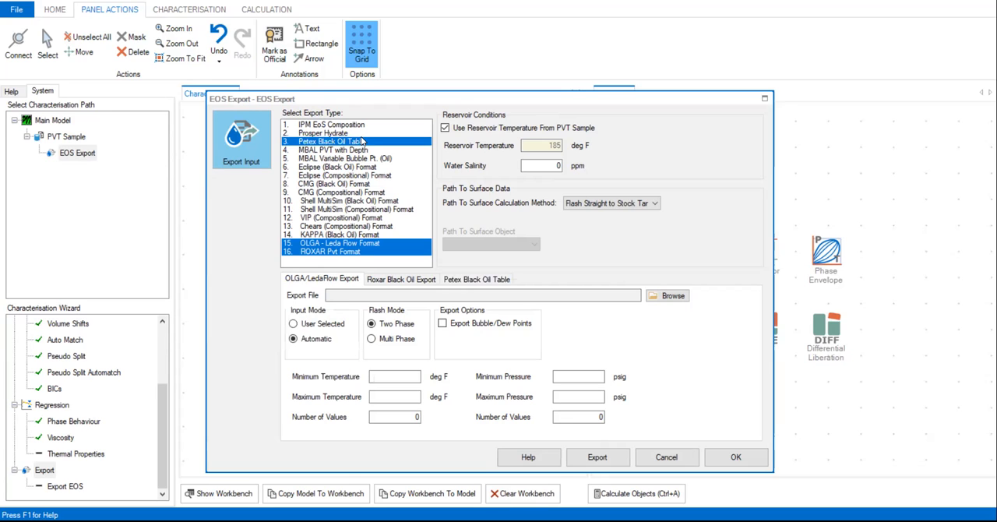
left_click(345, 151, "ctrl")
left_click(354, 143, "ctrl")
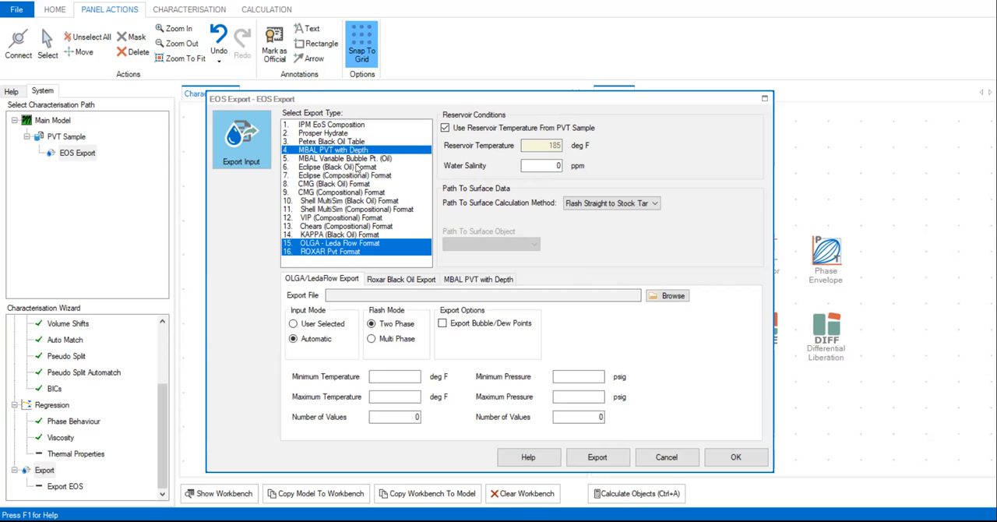
left_click(355, 244, "ctrl")
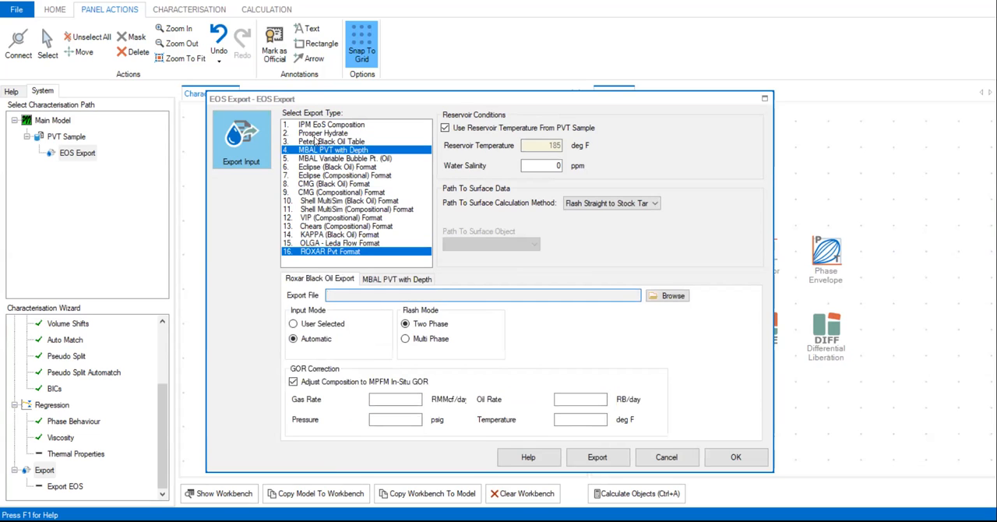
left_click(346, 253, "ctrl")
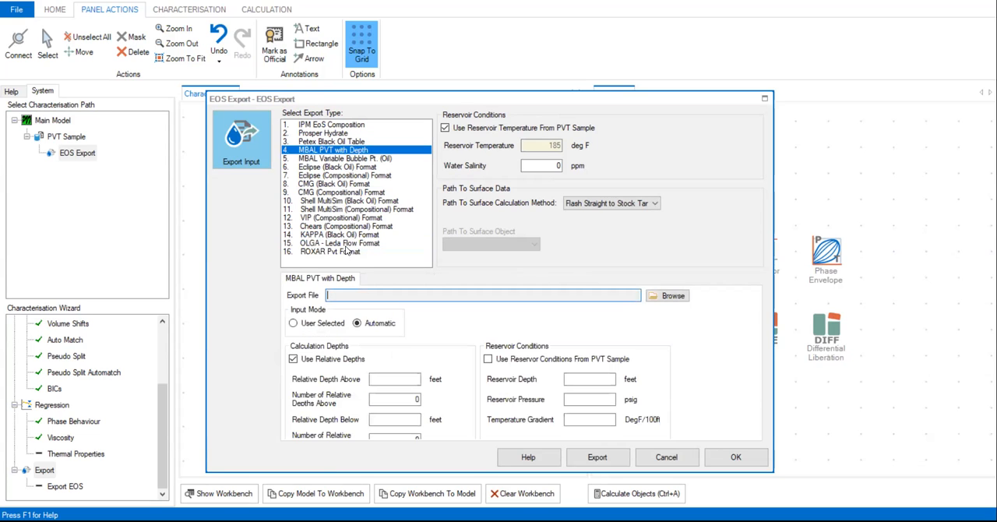
left_click(351, 159, "ctrl")
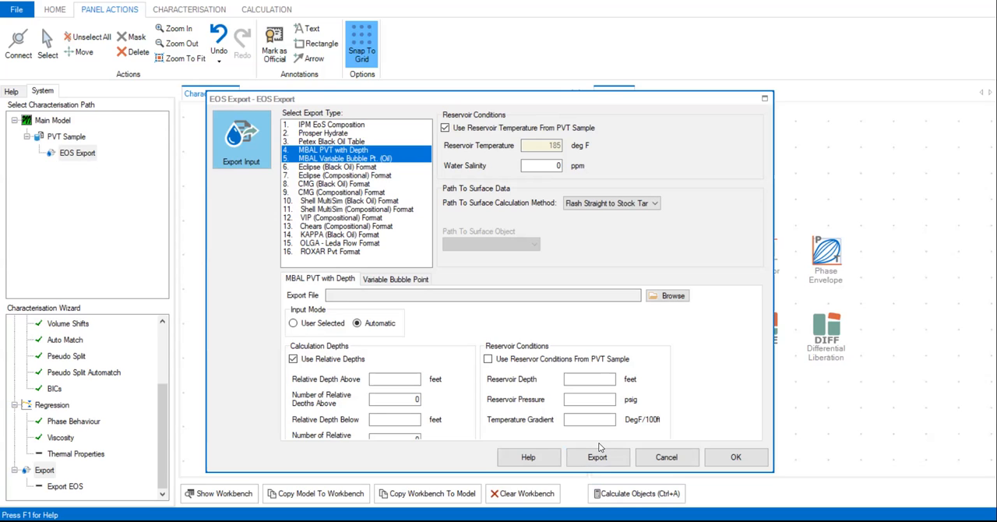
left_click(344, 152)
left_click(337, 159)
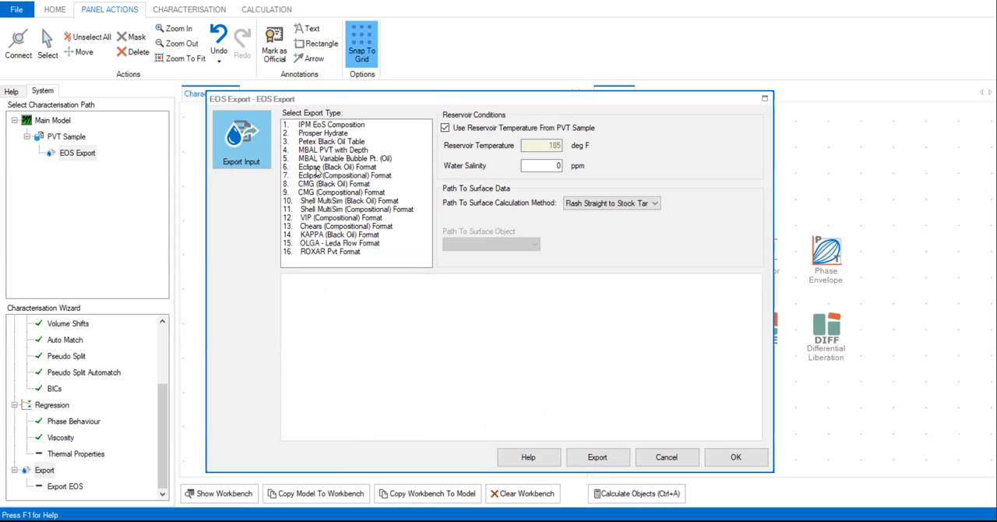
Select the Eclipse (Black Oil) Format and look at its gas and oil source choices and its PVTO and PVCO + PMAX oil keywords.
left_click(317, 168)
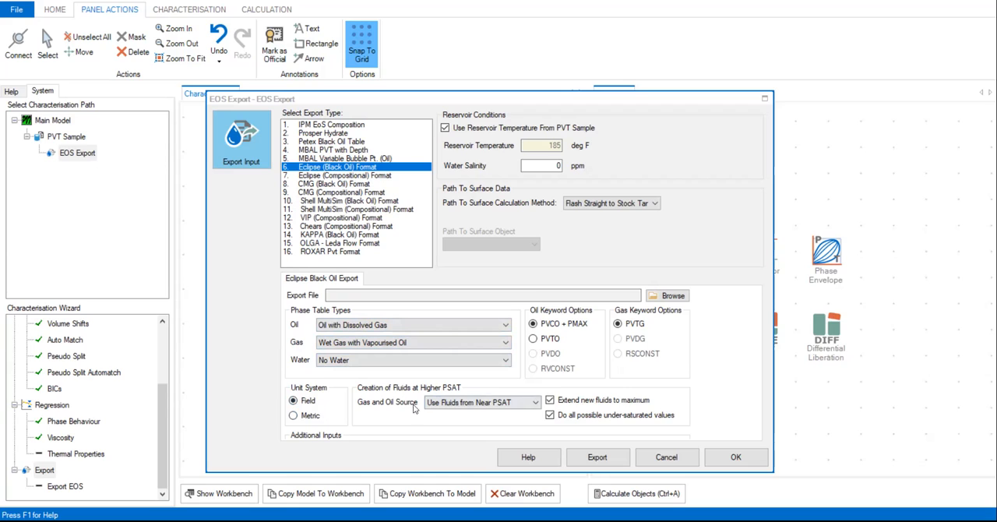
left_click(528, 405)
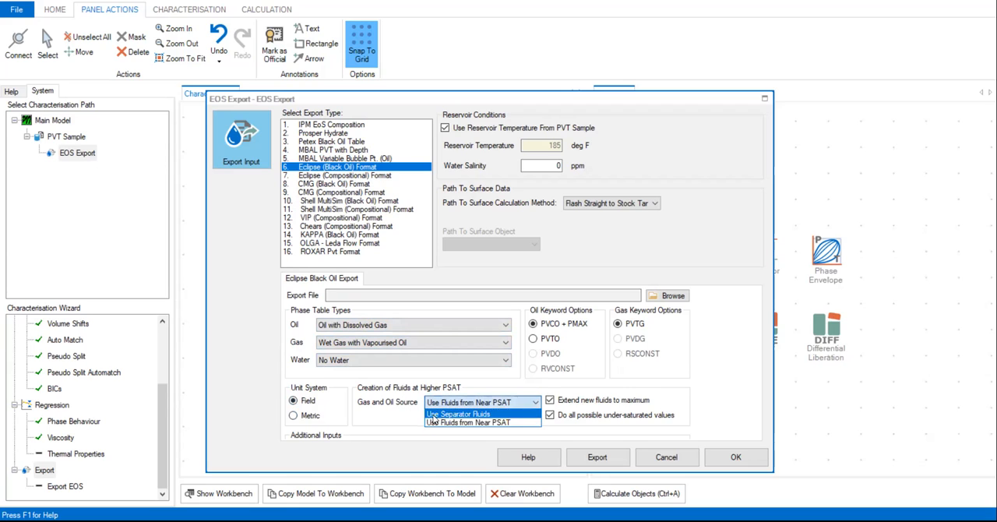
left_click(504, 424)
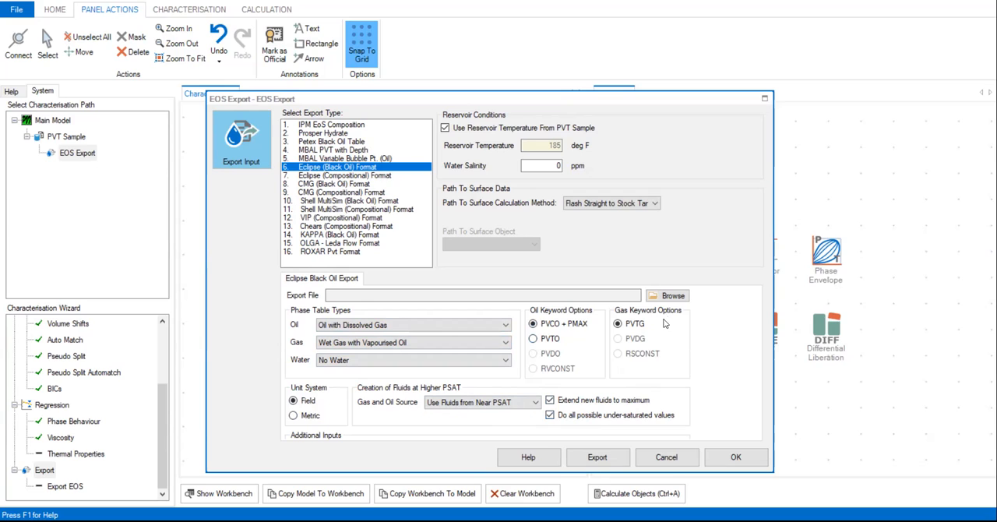
left_click(550, 341)
left_click(551, 327)
Try the oil phase table types Constant Oil With Dry Gas and Undersaturated Oil with Constant Dissolved Gas in the Eclipse black oil export.
left_click(405, 325)
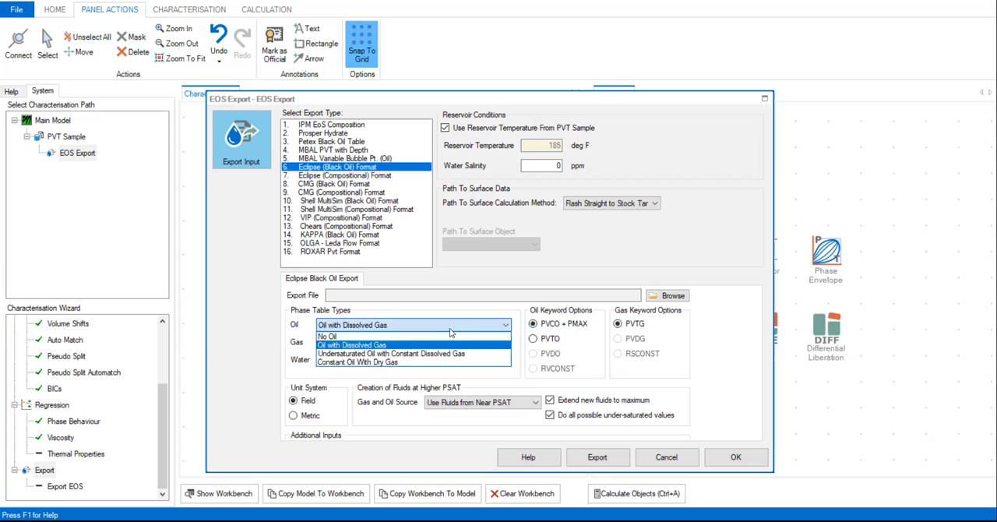
left_click(354, 363)
left_click(376, 348)
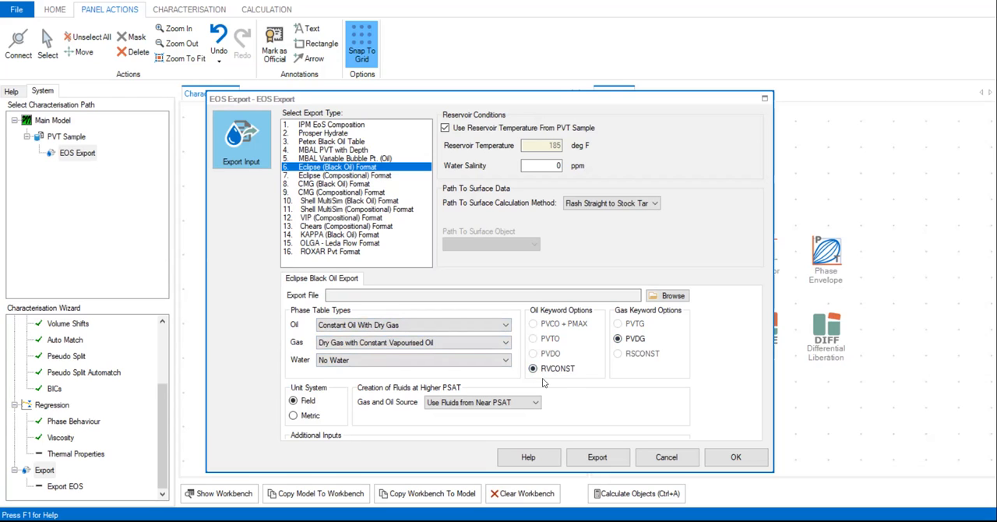
left_click(395, 323)
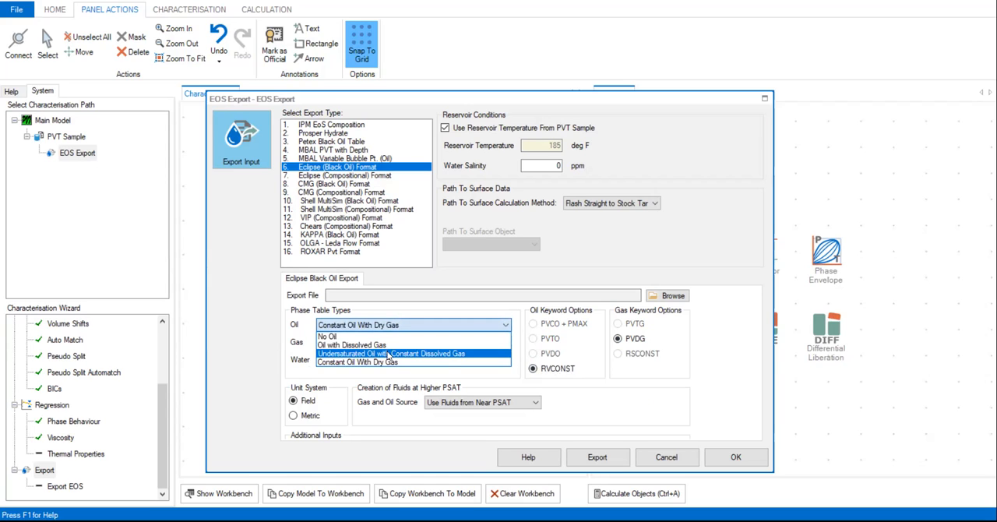
left_click(447, 355)
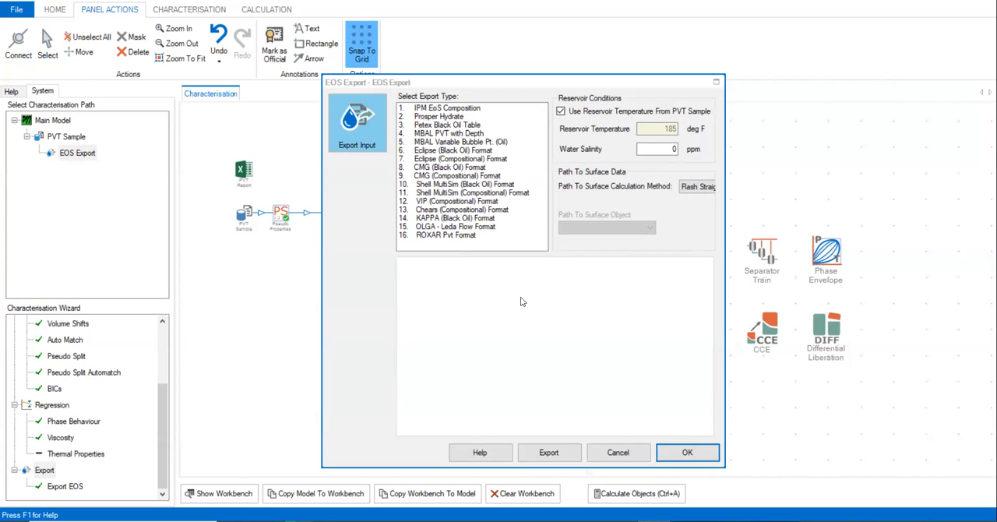
Select only IPM EoS Composition as the export type and widen the EOS Export dialog to show its full settings.
left_click(468, 109)
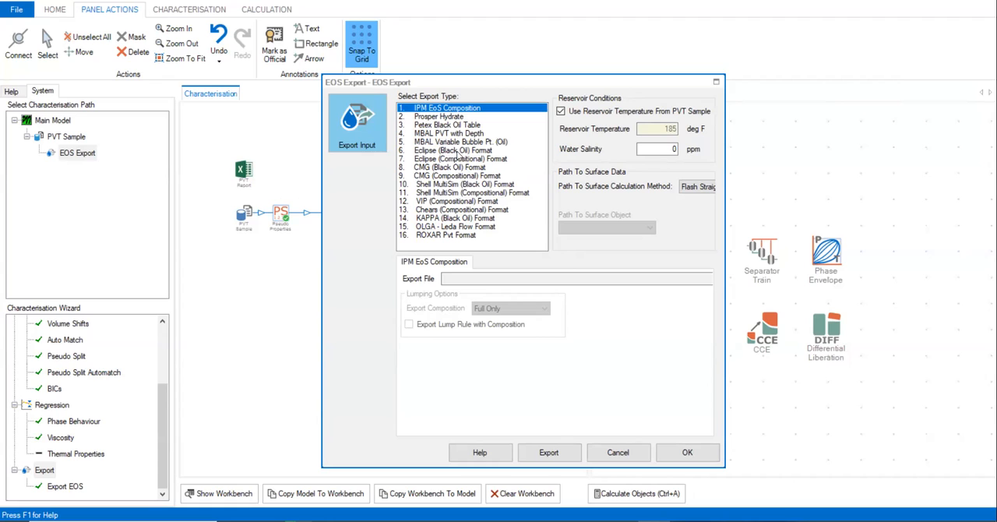
left_click(458, 153)
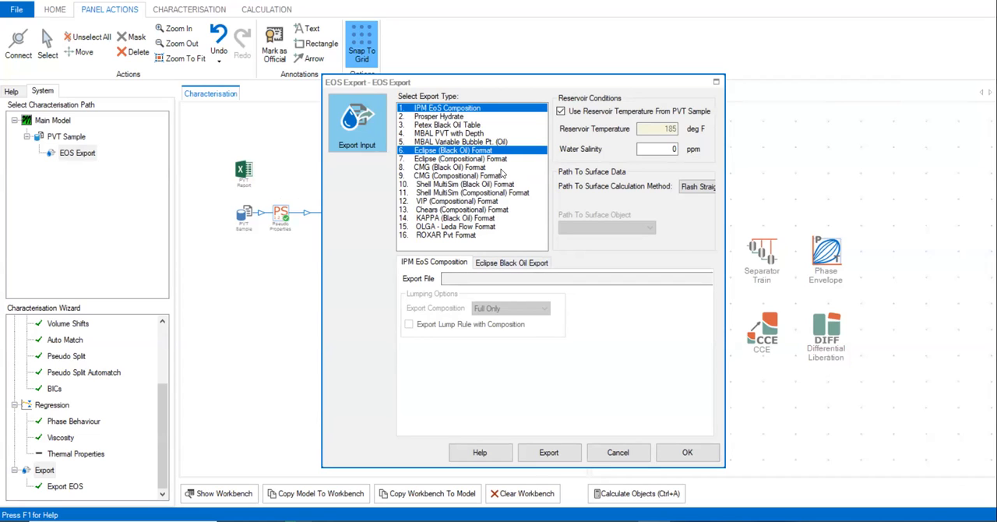
left_click(463, 151)
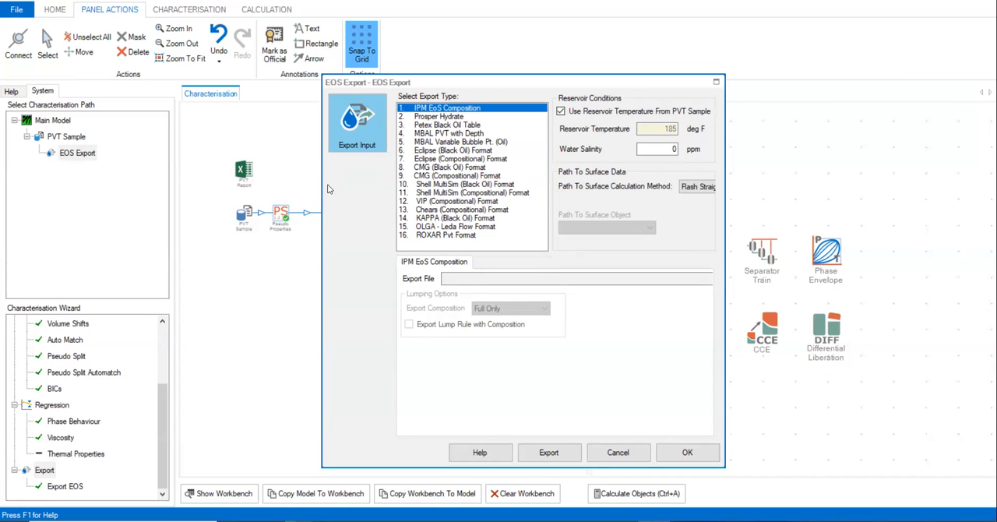
left_click_drag(323, 189, 176, 191)
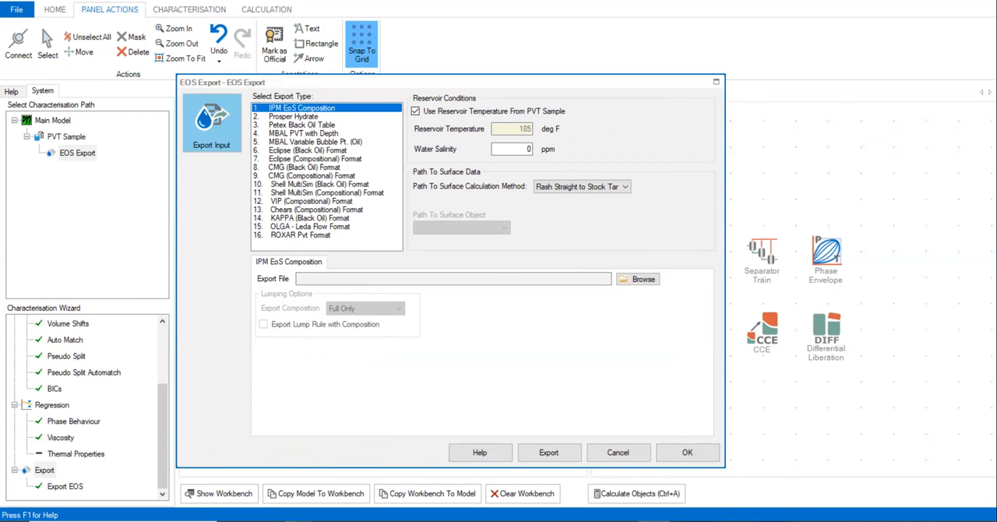
Switch to the Oil file in Notepad, widen its window and examine the component properties table across all its columns.
key("alt+Tab")
scroll(536, 349, "up", 1)
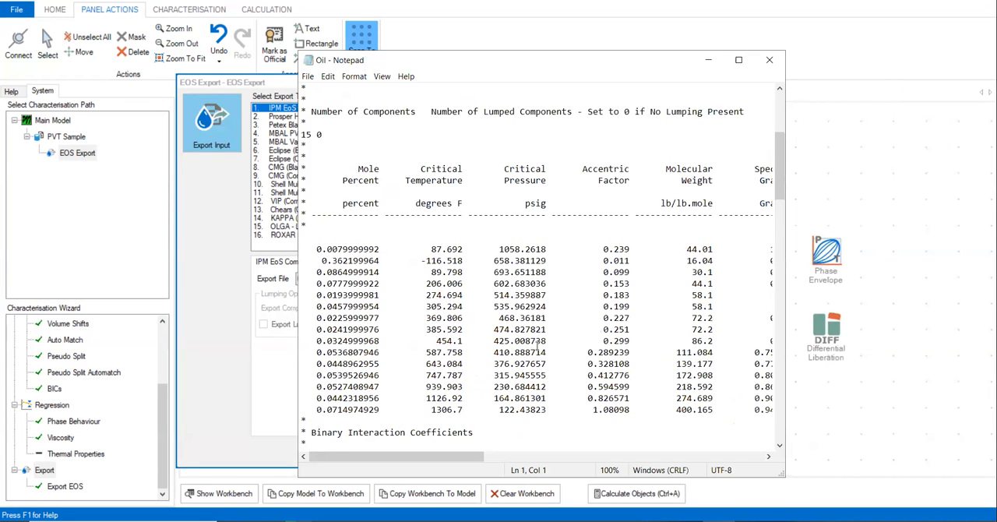
scroll(538, 344, "up", 2)
scroll(562, 360, "down", 2)
left_click_drag(786, 260, 969, 261)
left_click_drag(552, 458, 380, 468)
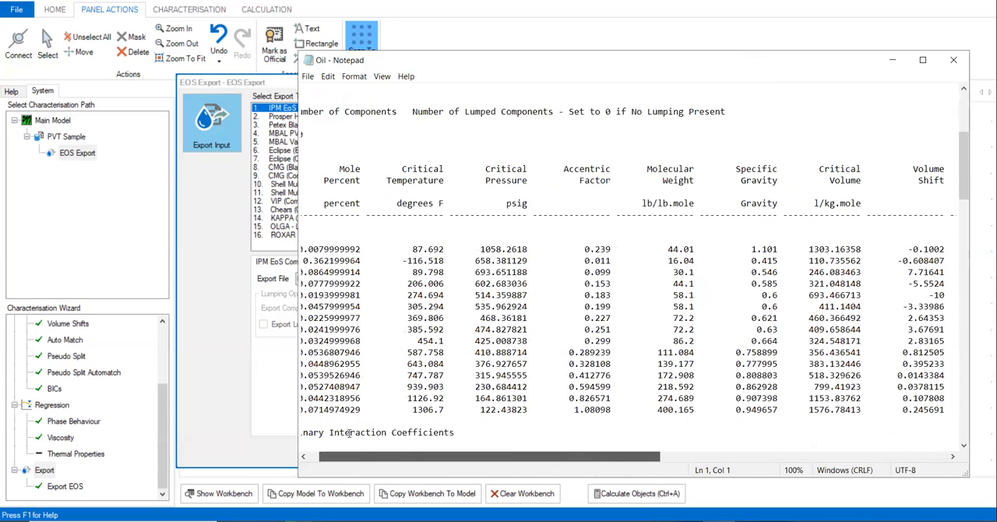
Examine the binary interaction coefficients, volume shift flag, and the viscosity, enthalpy and hydrate model options in the Oil file.
scroll(350, 433, "down", 2)
left_click_drag(333, 366, 472, 375)
scroll(472, 374, "down", 5)
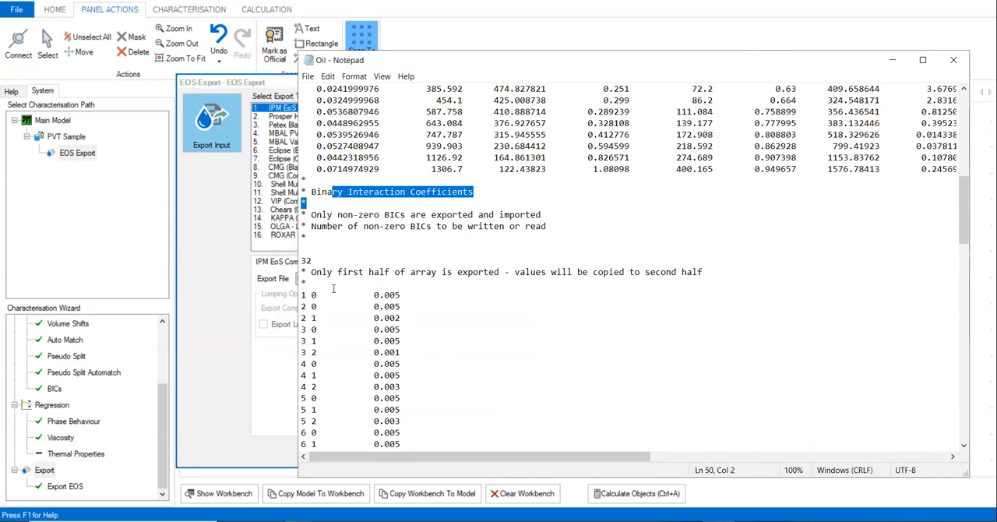
left_click_drag(328, 272, 617, 282)
scroll(638, 284, "down", 8)
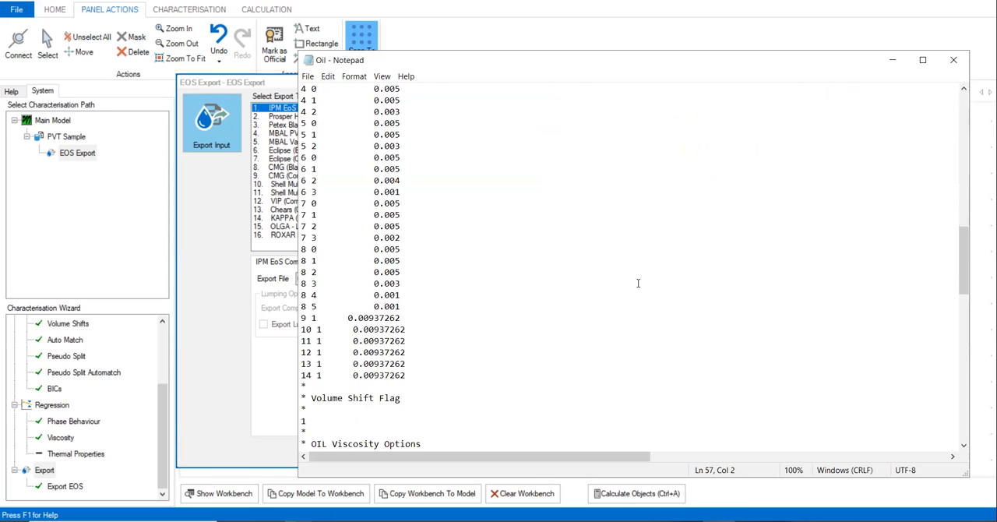
scroll(638, 283, "down", 16)
scroll(638, 284, "down", 2)
scroll(638, 284, "up", 11)
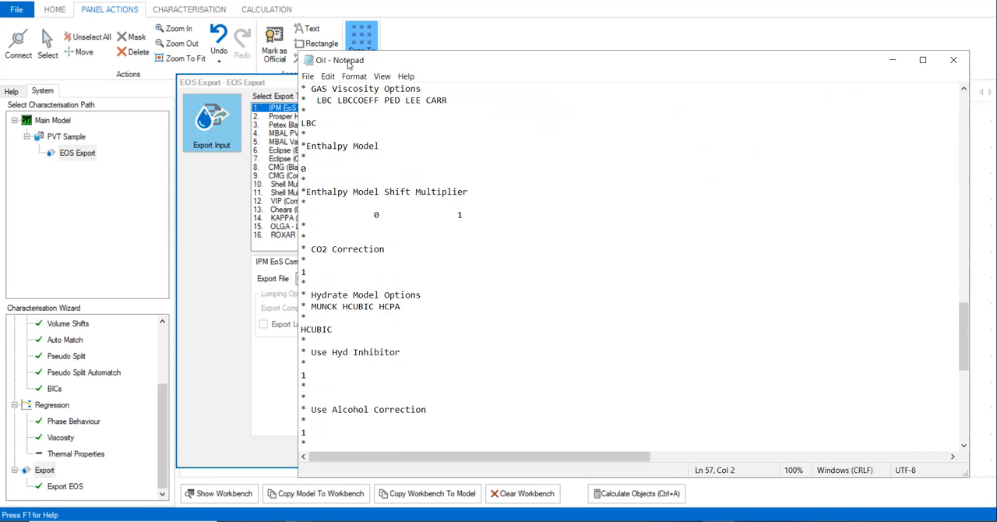
Reposition the Notepad window and review the Oil file back up to the Binary Interaction Coefficients heading.
left_click_drag(348, 64, 388, 91)
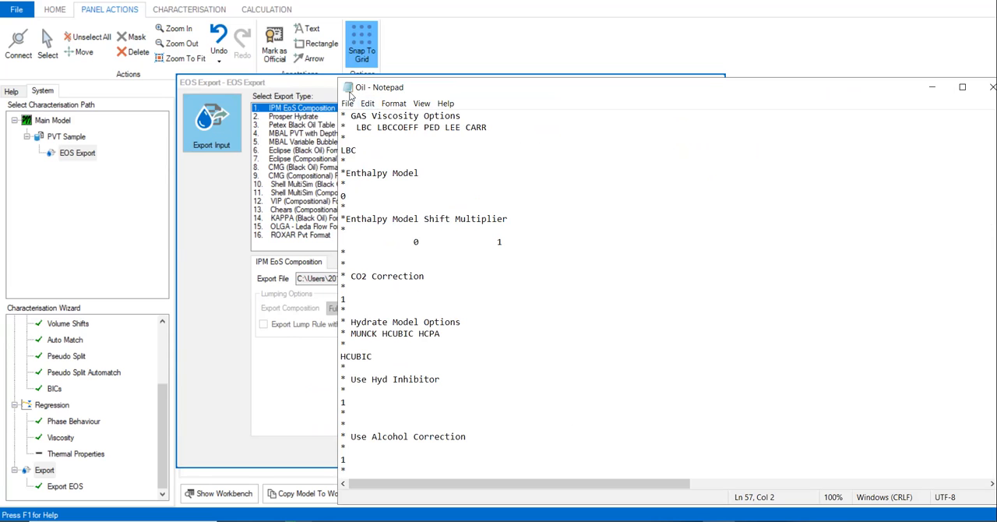
left_click_drag(395, 94, 316, 90)
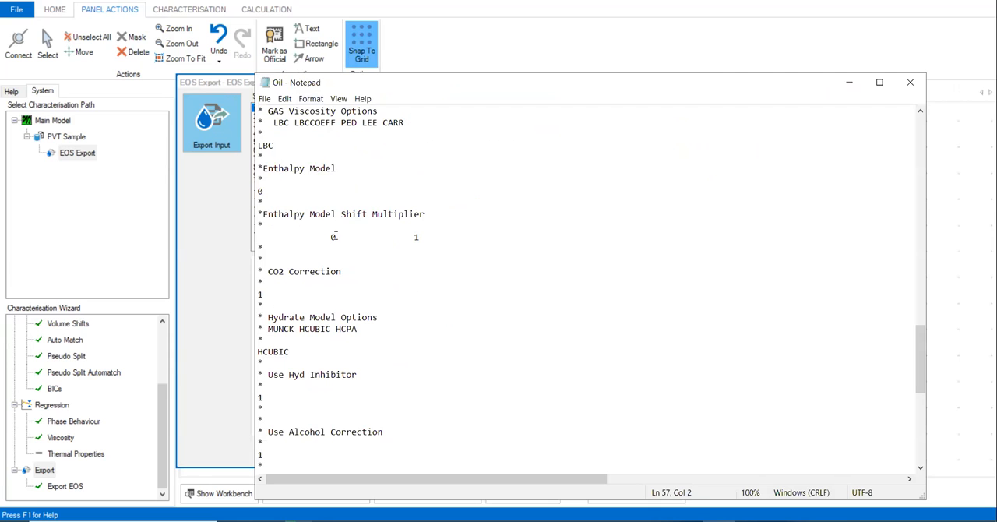
scroll(308, 285, "up", 5)
scroll(308, 284, "up", 4)
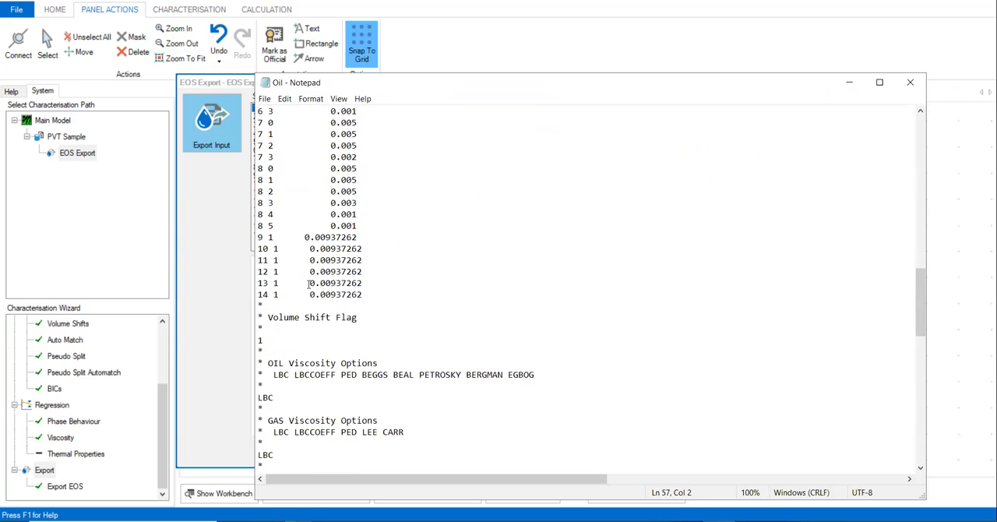
scroll(308, 285, "up", 6)
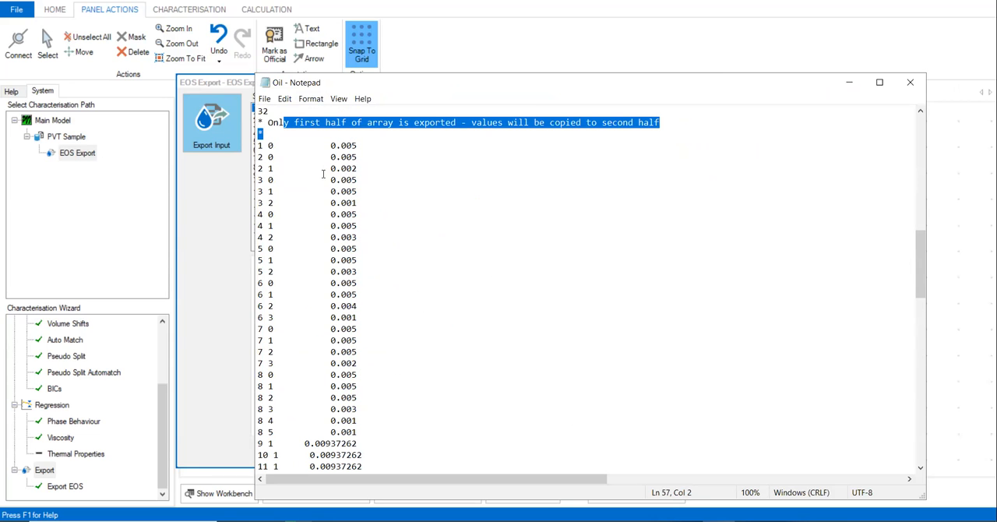
scroll(336, 205, "up", 8)
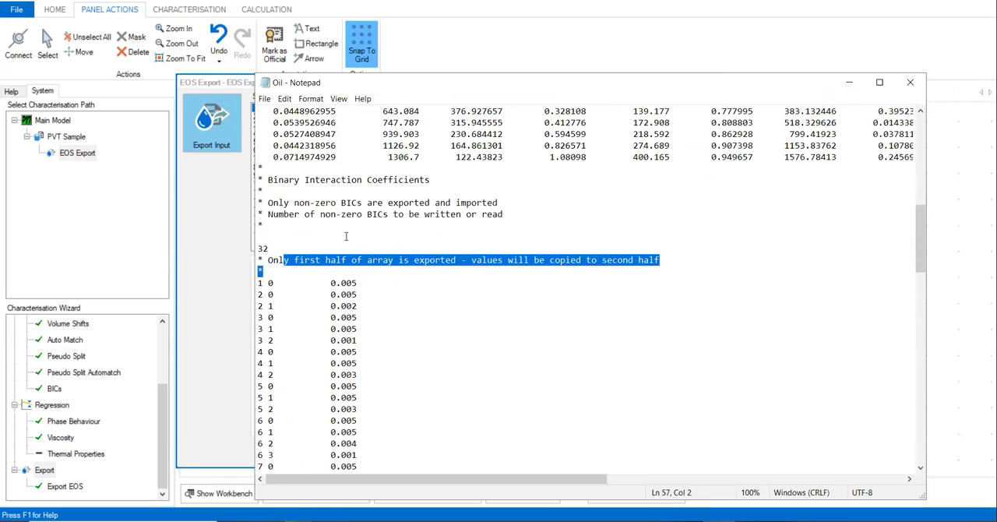